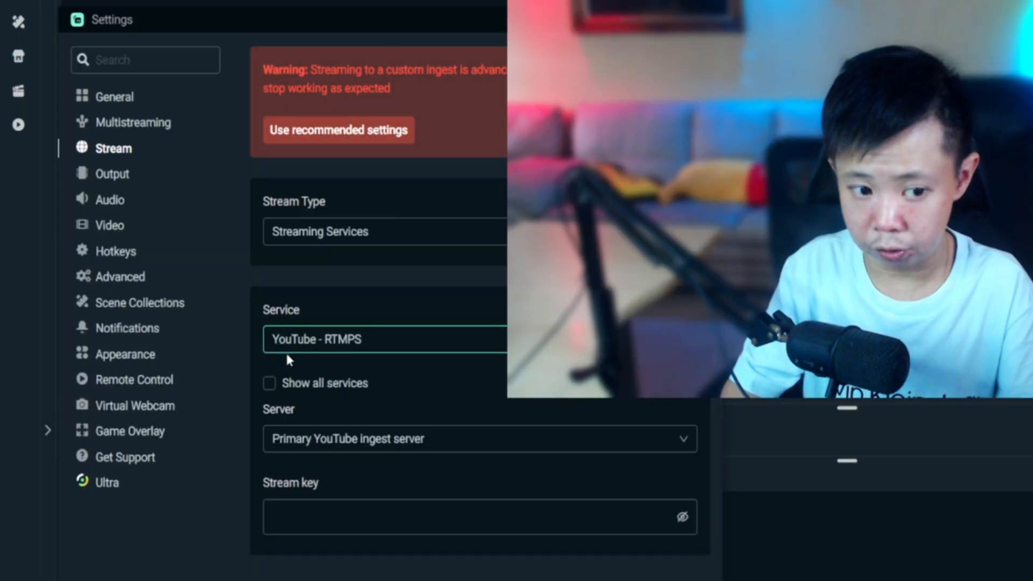
Set the streaming service to YouTube - RTMPS in the stream settings.
left_click(375, 345)
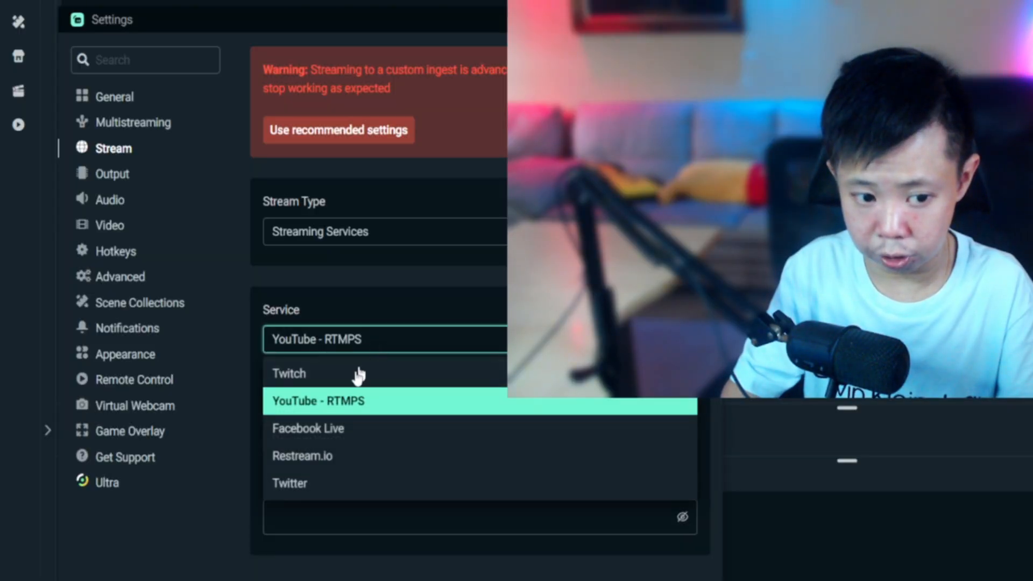
left_click(311, 409)
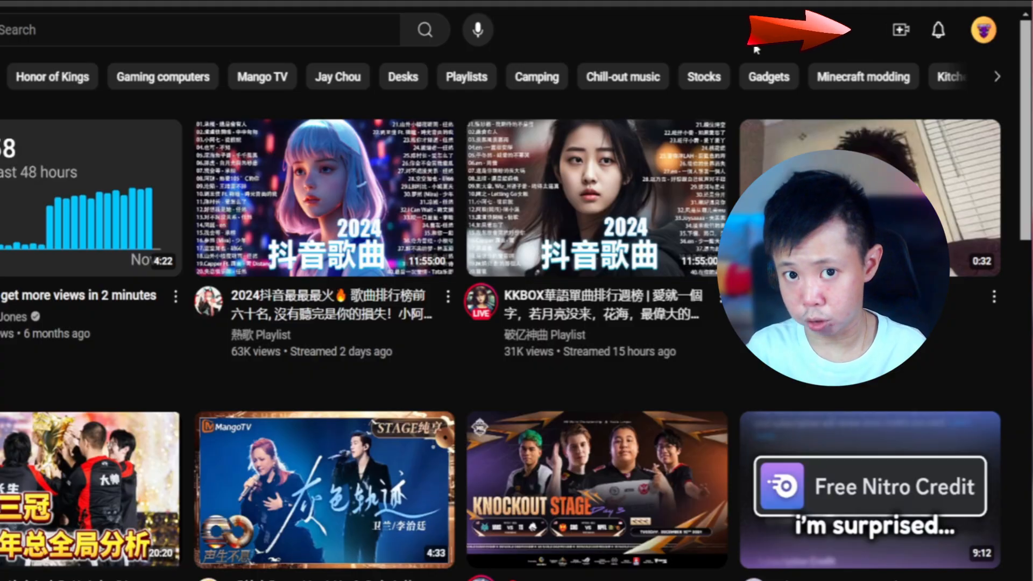
Switch to YouTube, open YouTube Studio for the signed-in channel and start a live stream with its Create options.
left_click(899, 31)
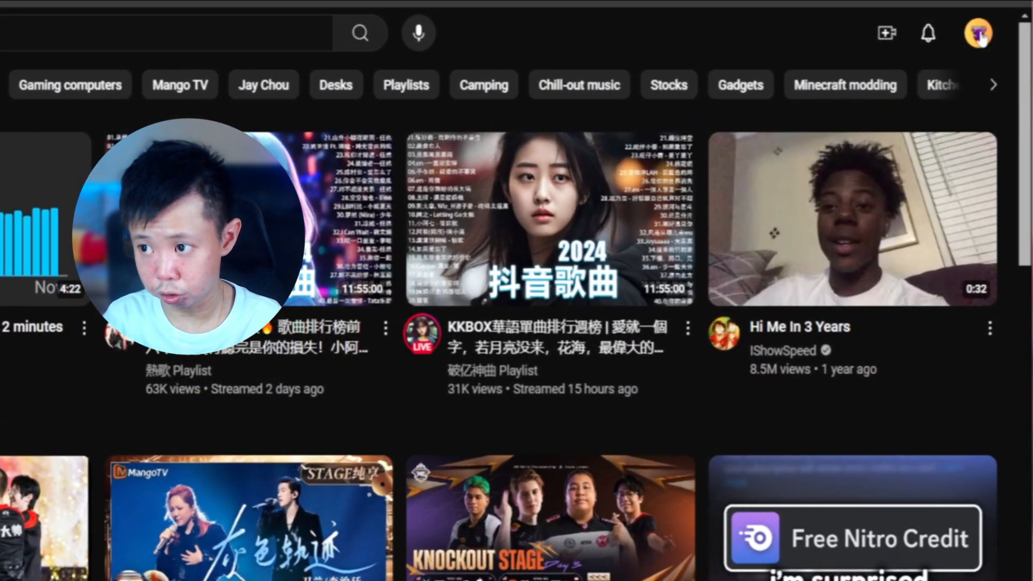
left_click(1005, 24)
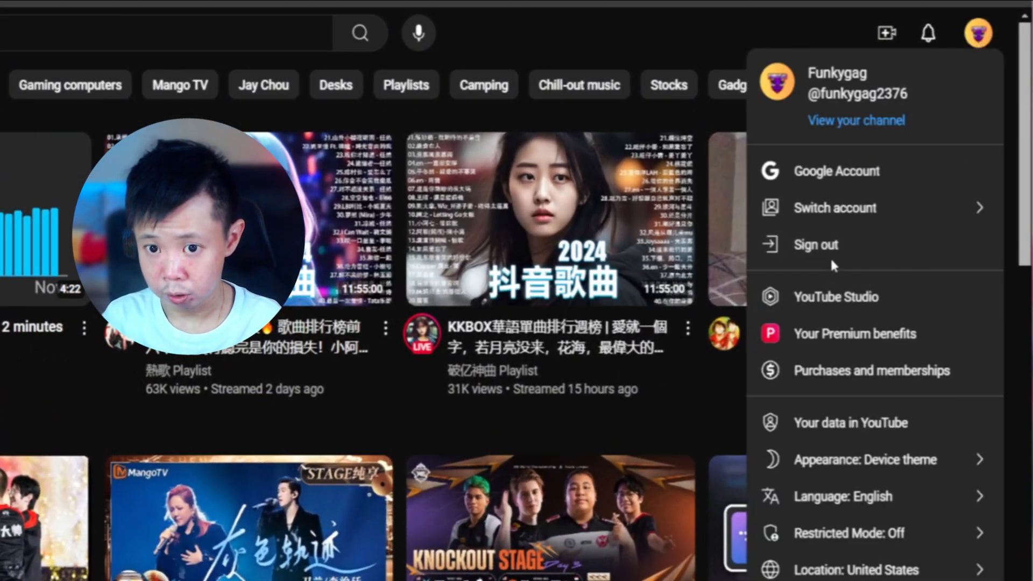
left_click(835, 297)
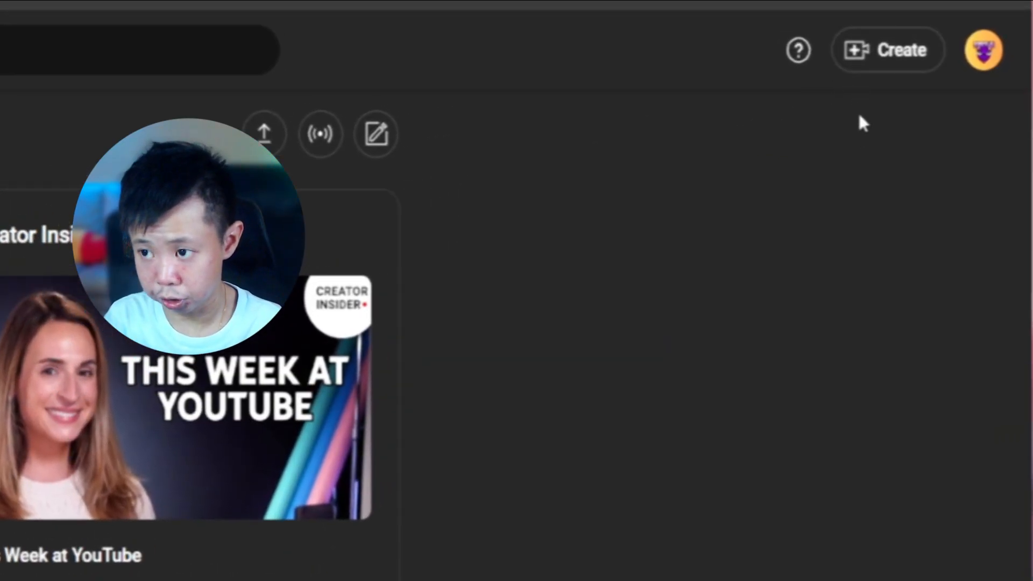
left_click(870, 57)
left_click(828, 153)
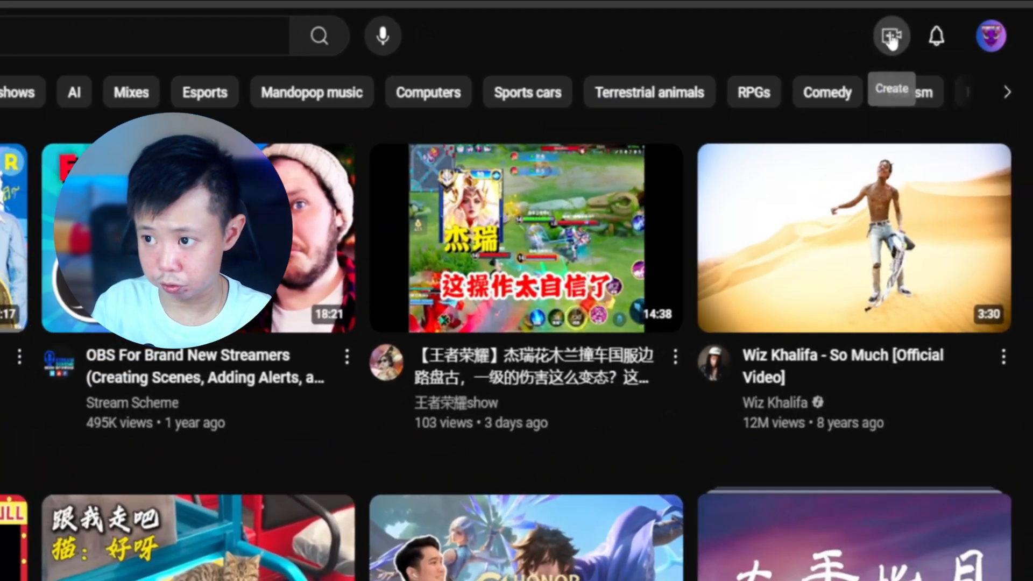
Start a live stream from the YouTube home page and schedule it by reusing the settings of the previous Honor of Kings stream.
left_click(978, 15)
left_click(939, 124)
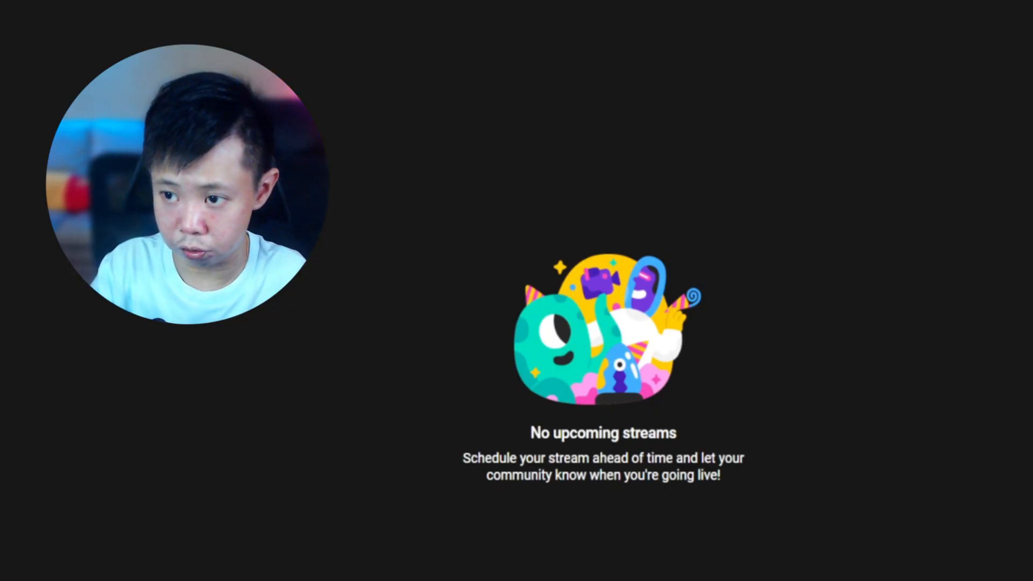
left_click(1032, 1)
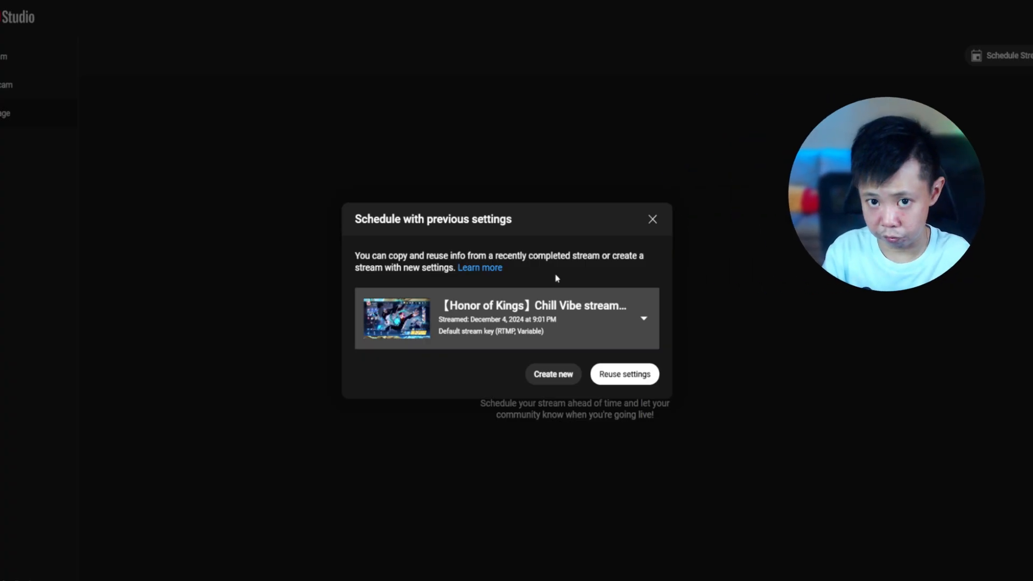
left_click(617, 377)
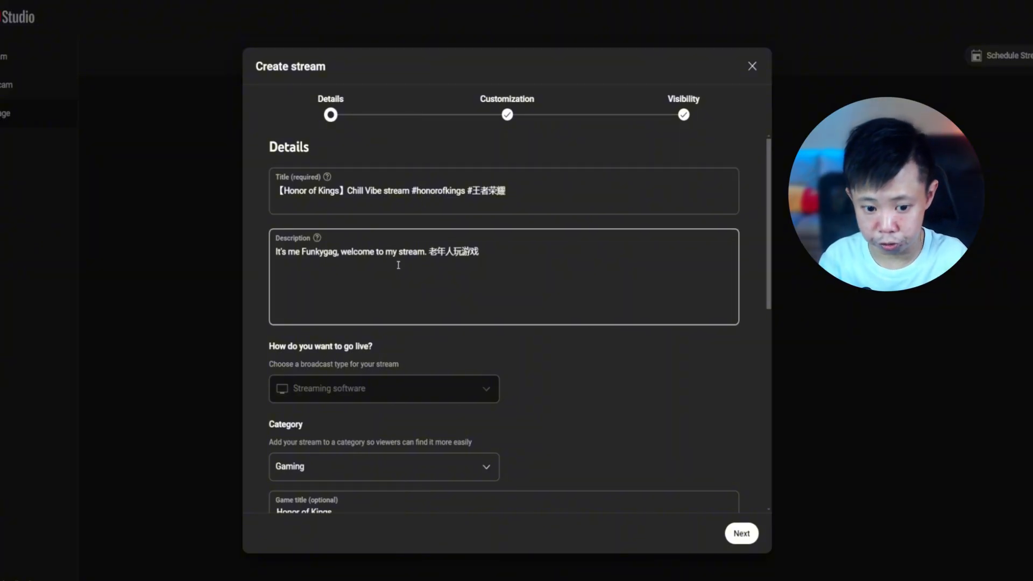
Review the new stream's details, including category, thumbnail and audience, and expand the additional options to check tags, language, license and comments.
scroll(398, 265, "down", 3)
scroll(342, 232, "up", 1)
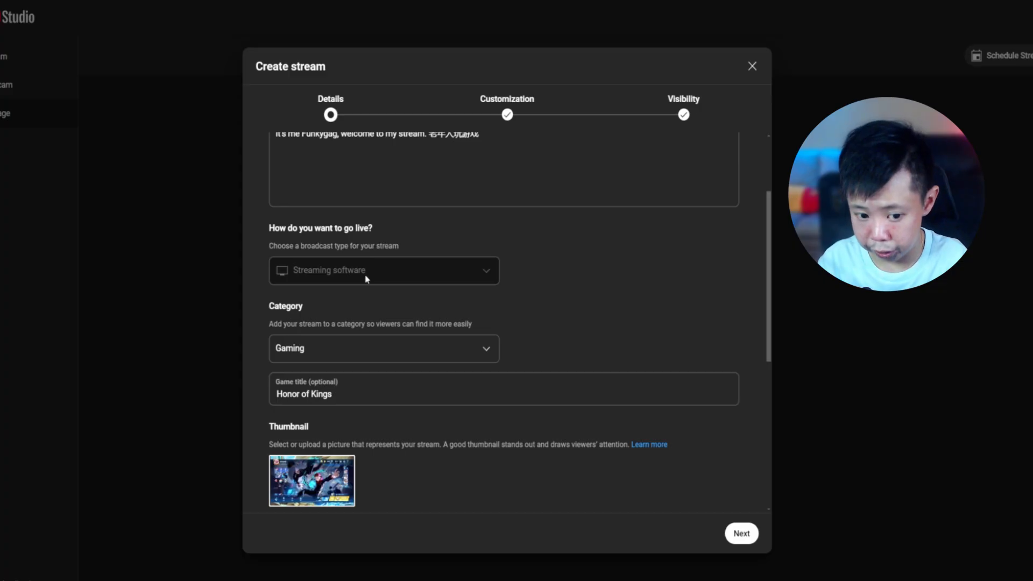
scroll(366, 279, "down", 1)
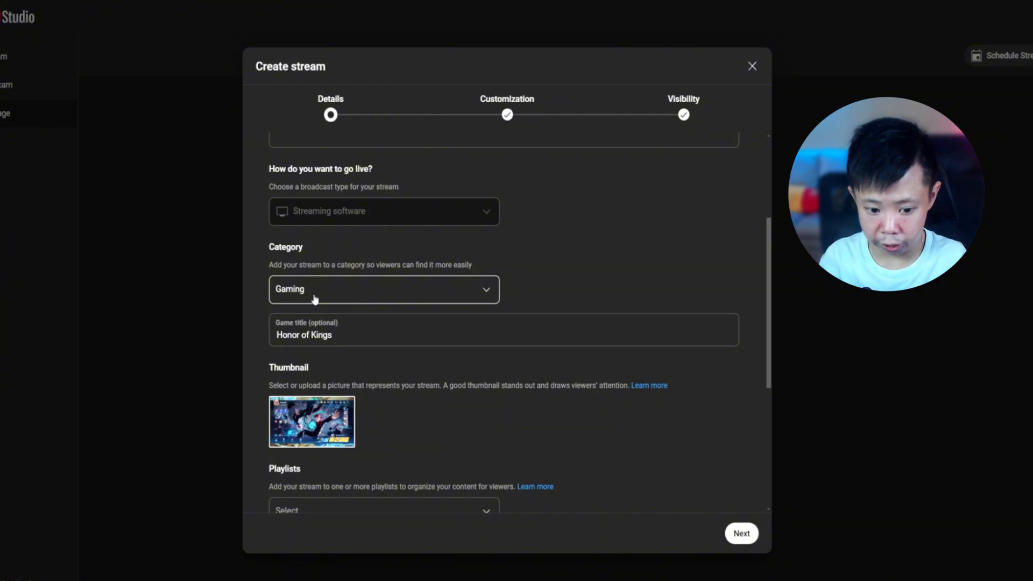
scroll(315, 299, "down", 4)
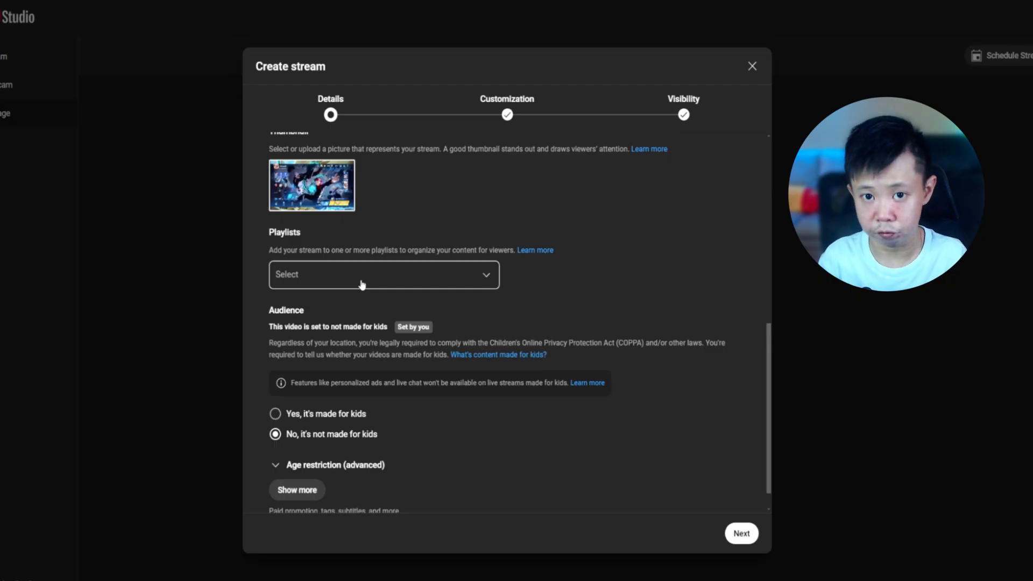
scroll(363, 287, "down", 1)
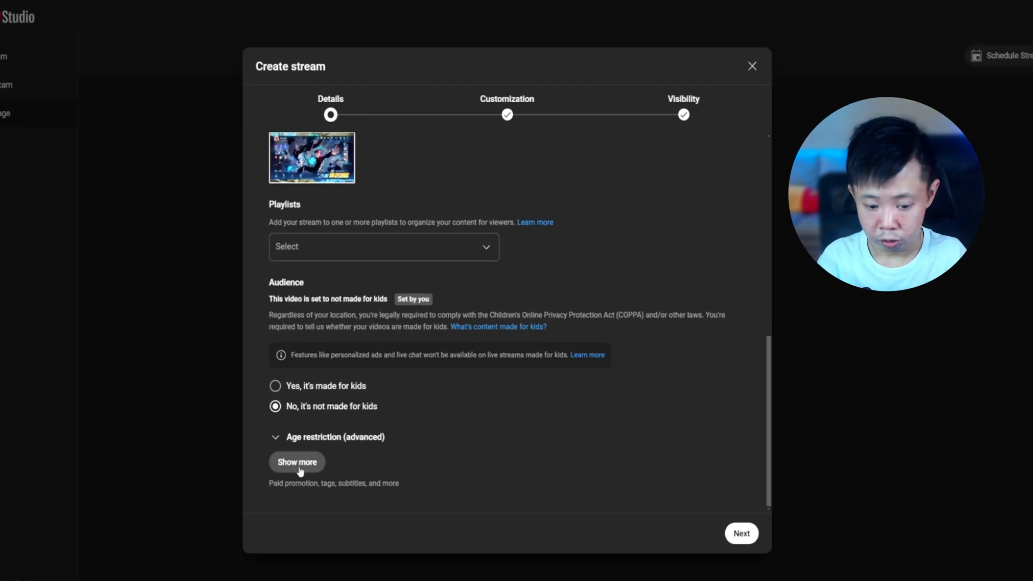
left_click(298, 490)
scroll(302, 347, "down", 2)
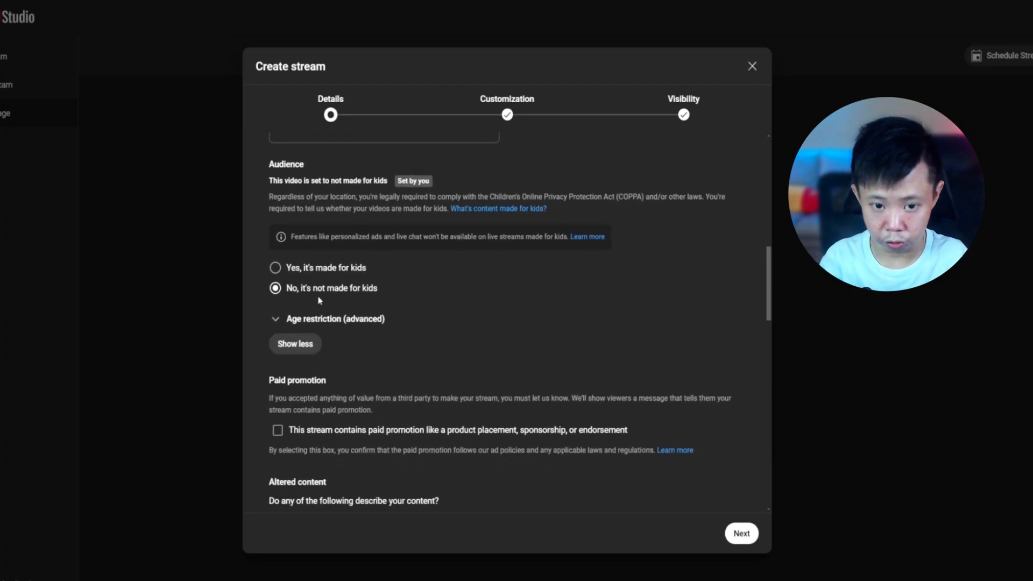
scroll(355, 313, "down", 6)
scroll(377, 313, "down", 4)
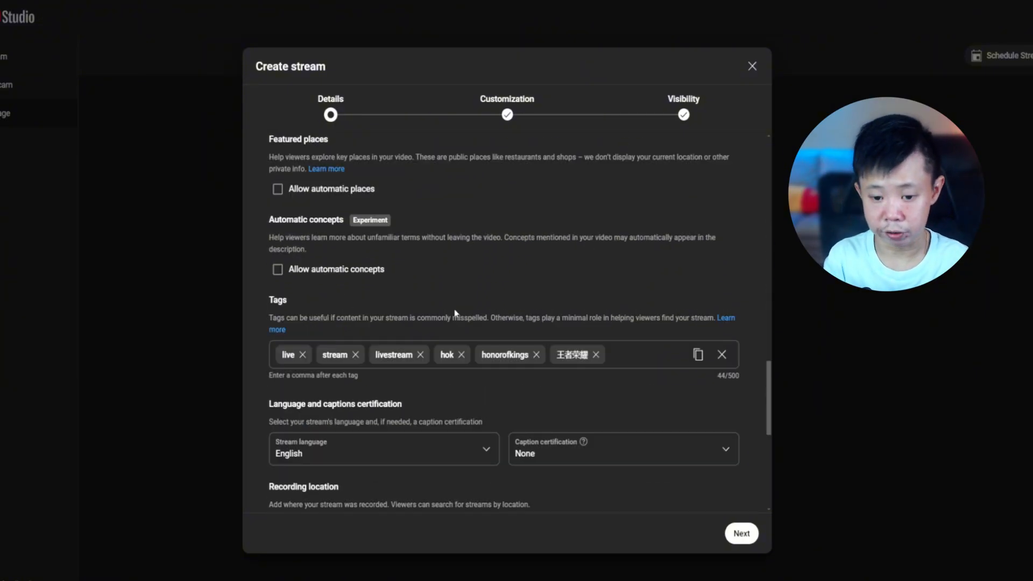
scroll(455, 313, "down", 7)
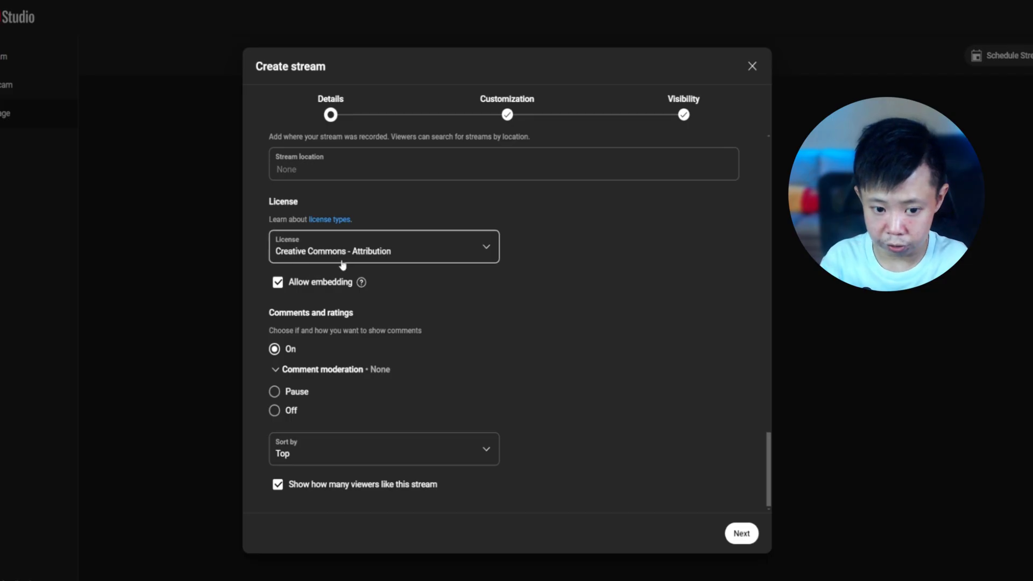
Accept the stream's details and customization settings and set its visibility to Unlisted.
left_click(741, 534)
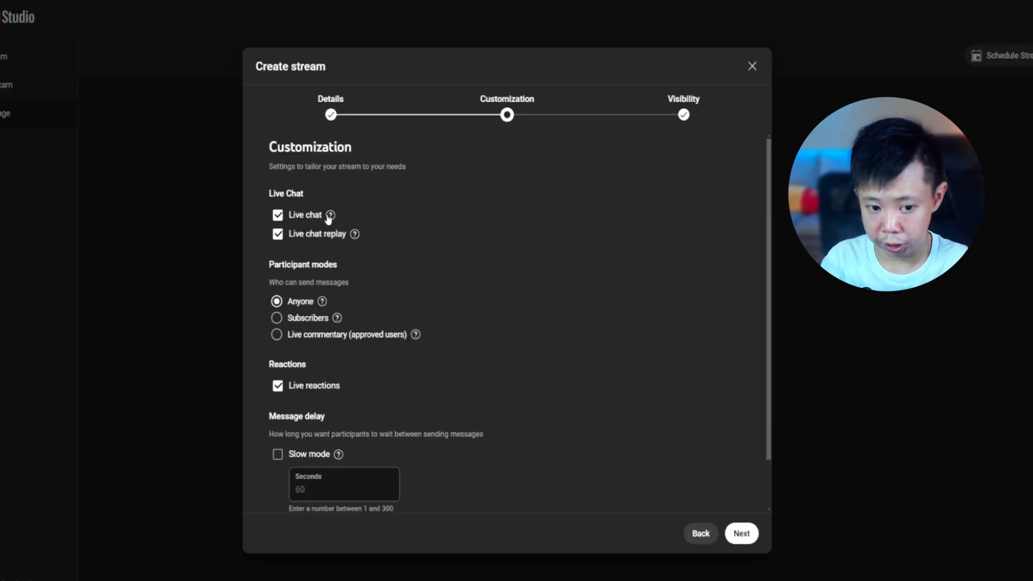
scroll(298, 312, "down", 1)
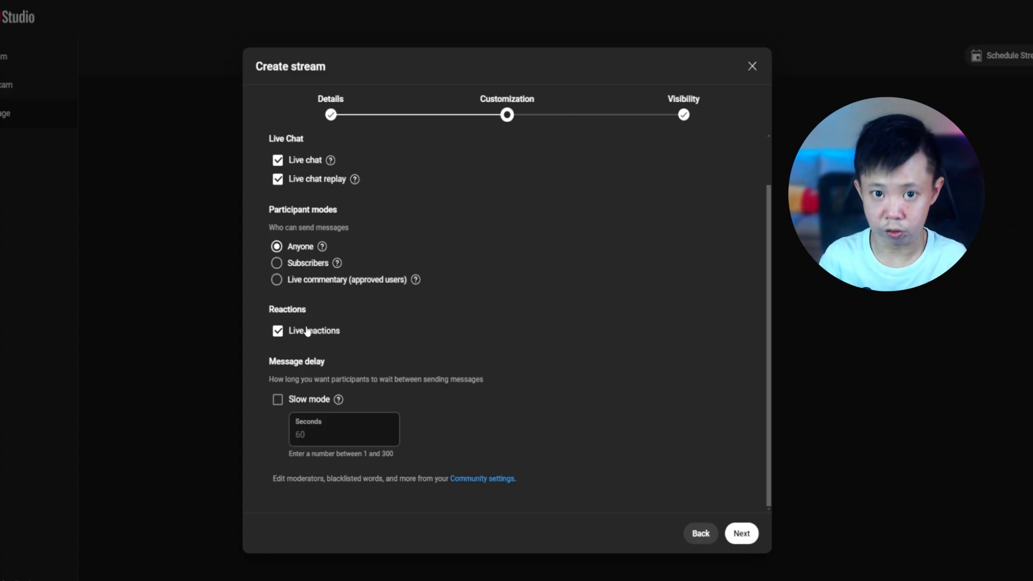
left_click(743, 533)
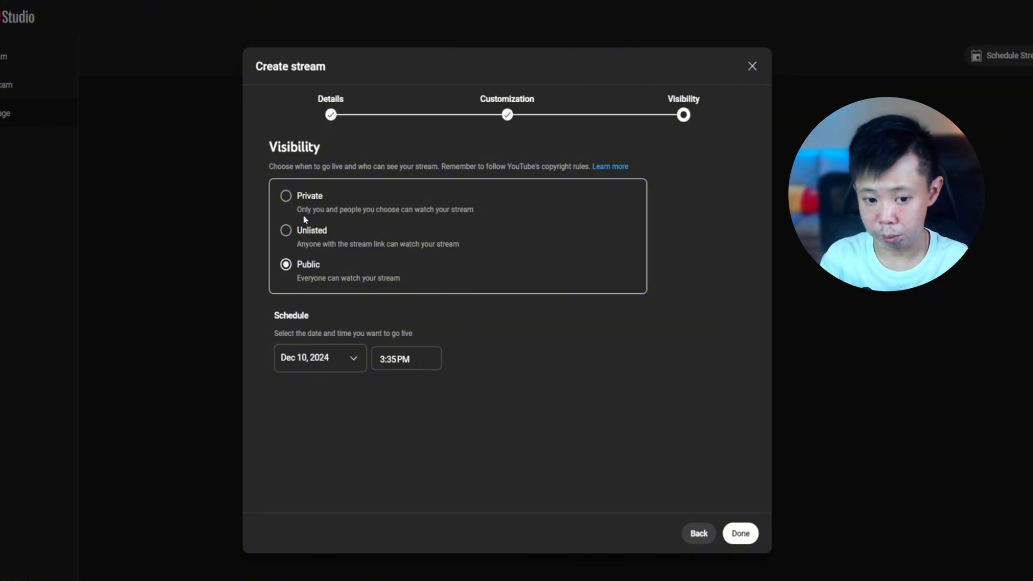
left_click(306, 232)
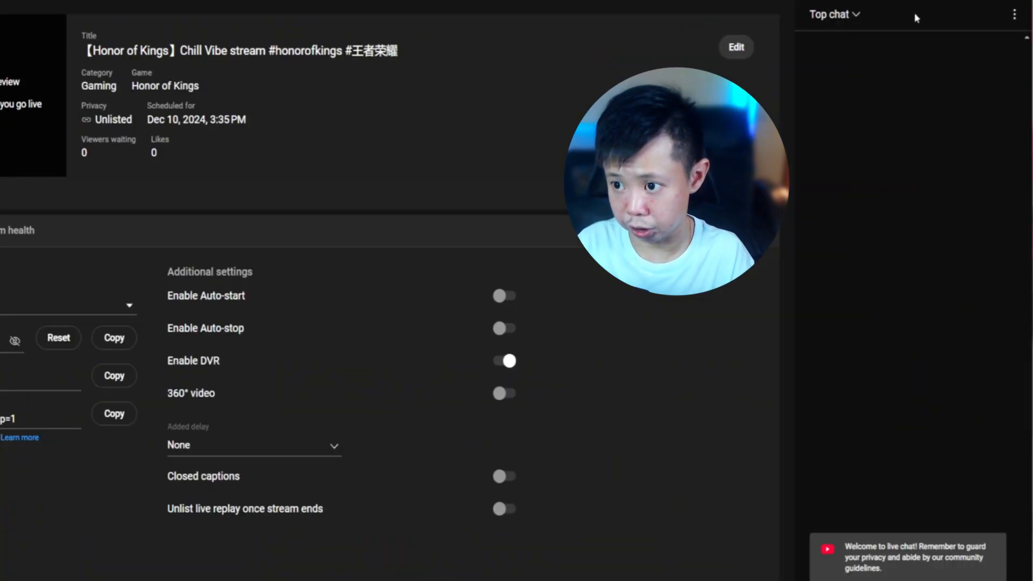
Pop out the live chat into its own window, then reposition and resize that window.
left_click(1015, 18)
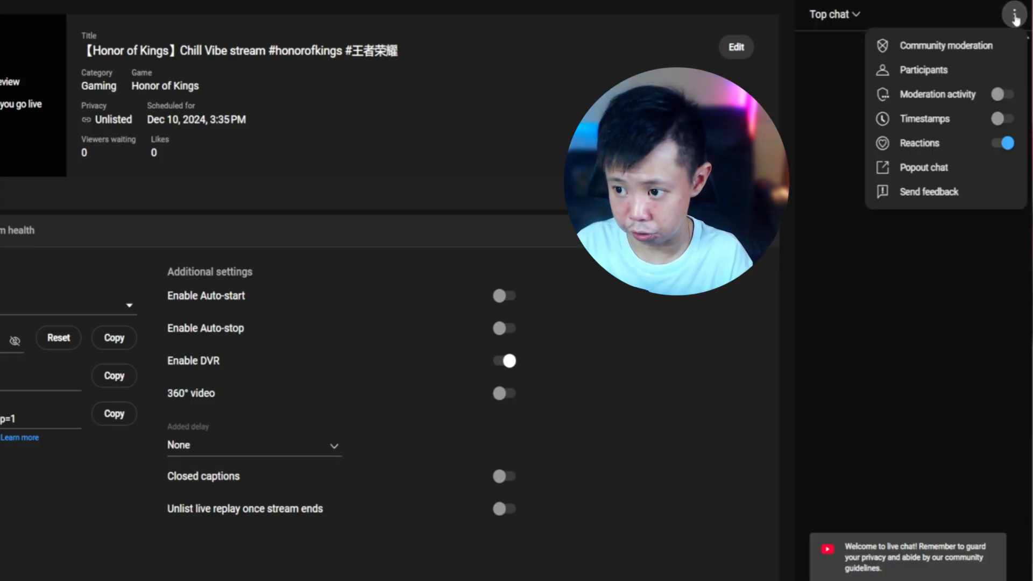
left_click(950, 168)
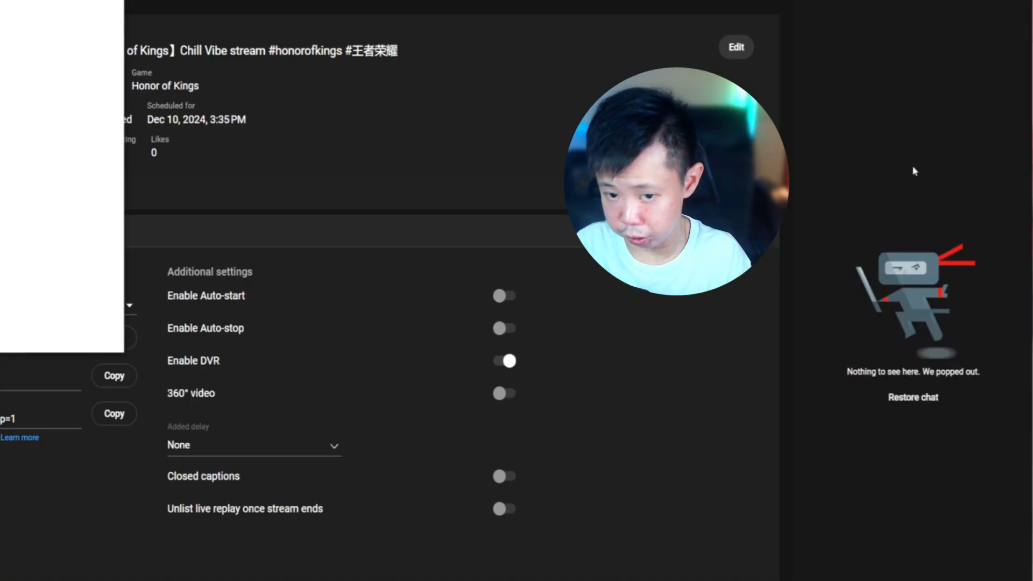
left_click_drag(54, 0, 517, 0)
left_click_drag(658, 433, 779, 535)
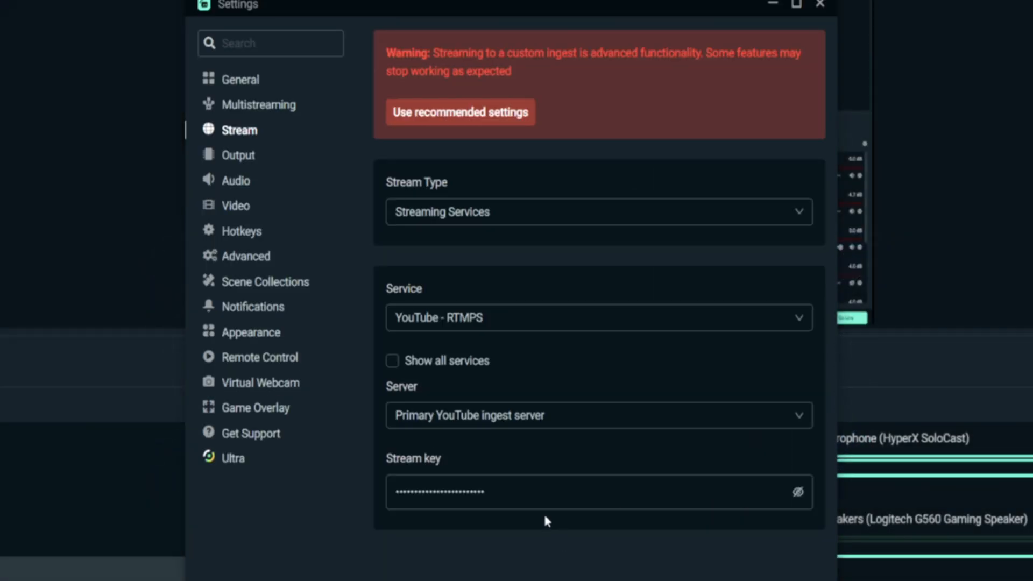
Switch to Streamlabs, select the stream key field in the stream settings, and open the video settings.
left_click(540, 493)
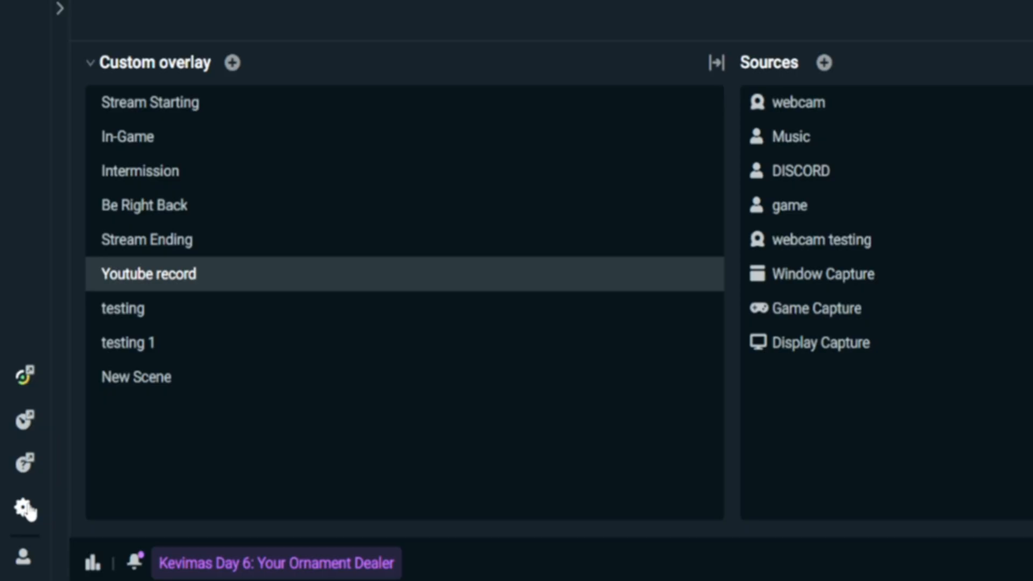
left_click(11, 544)
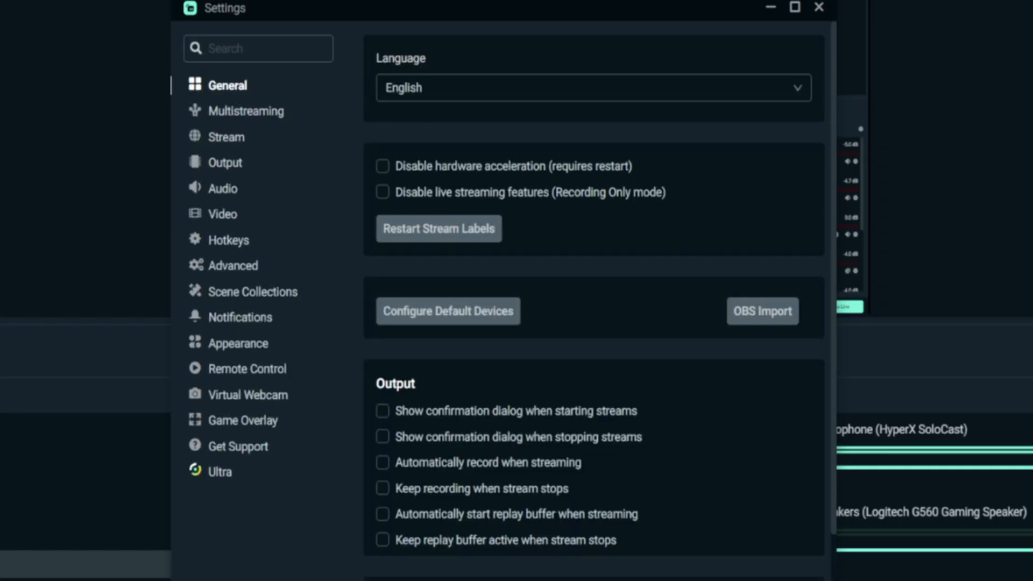
left_click(222, 215)
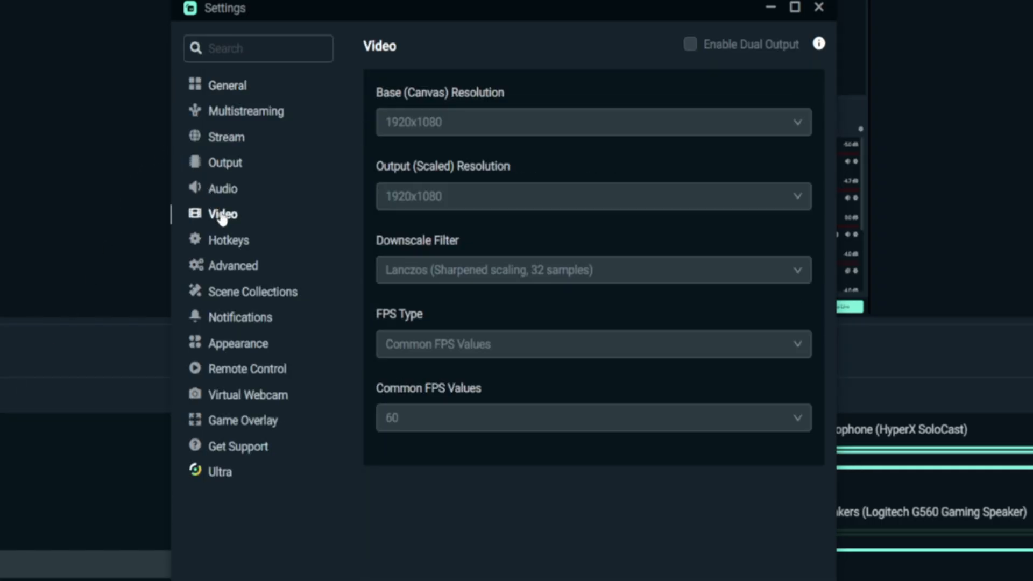